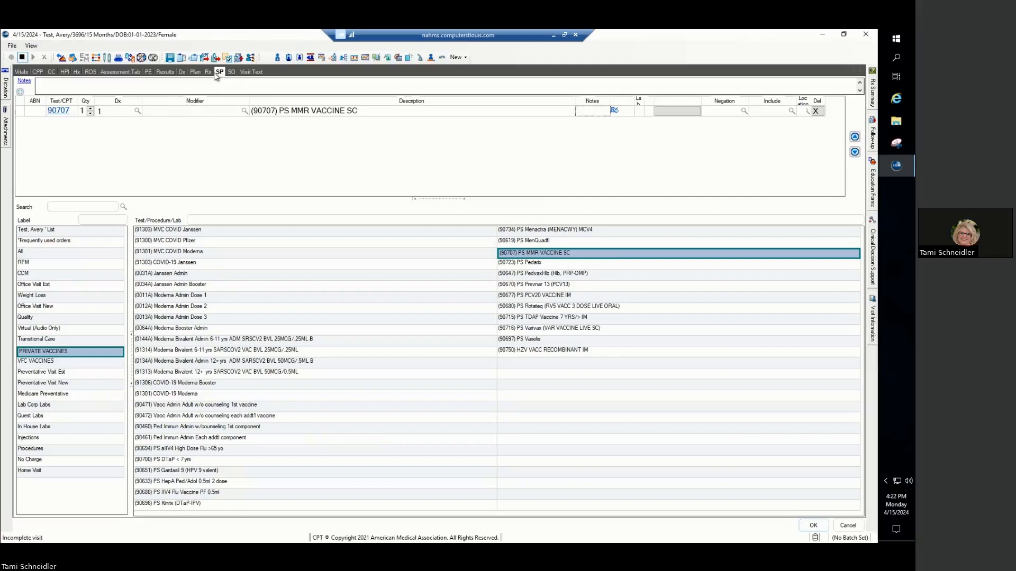
- Add (90680) PS Rotateq from the private vaccines to the patient's procedures and open the vaccination record
{"action": "left_click", "coordinate": [77, 352]}
{"action": "left_click", "coordinate": [64, 362]}
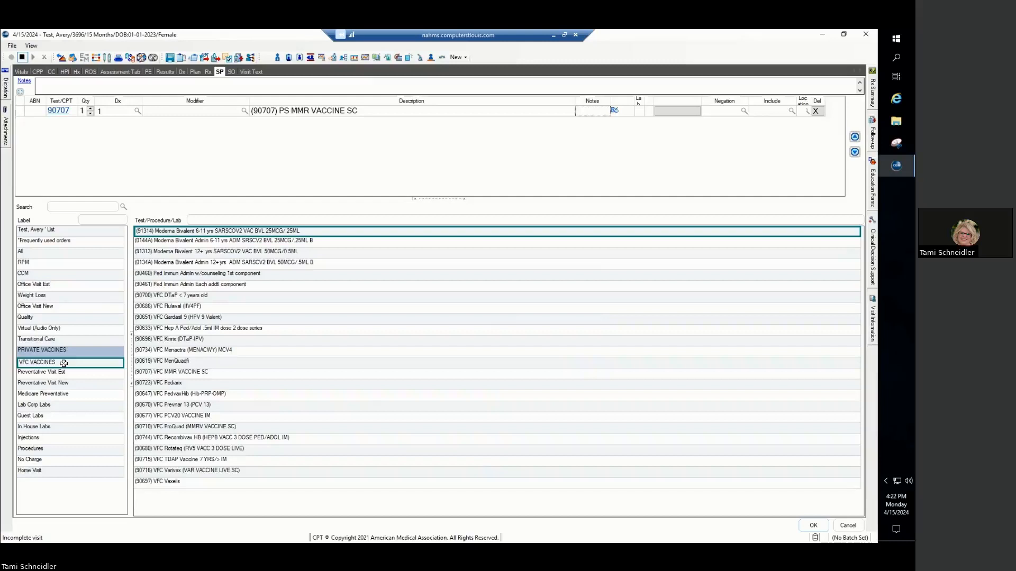
{"action": "left_click", "coordinate": [73, 352]}
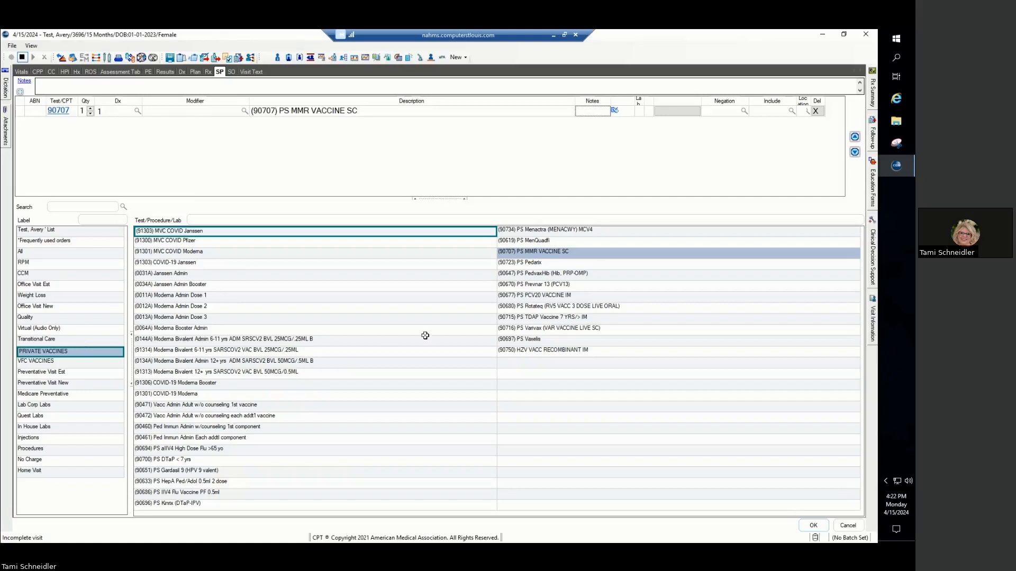
{"action": "left_click", "coordinate": [545, 308]}
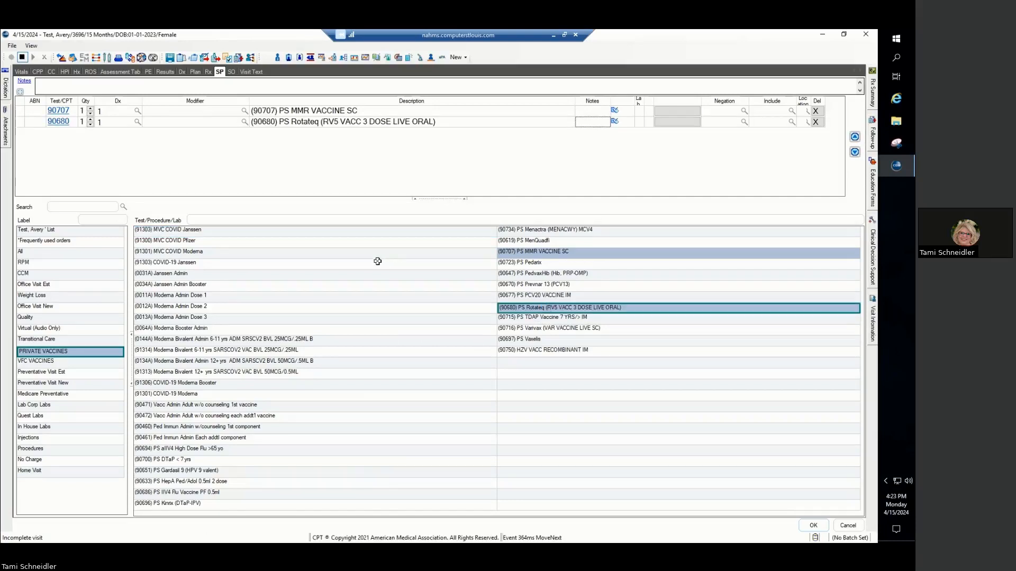
{"action": "left_click", "coordinate": [107, 60]}
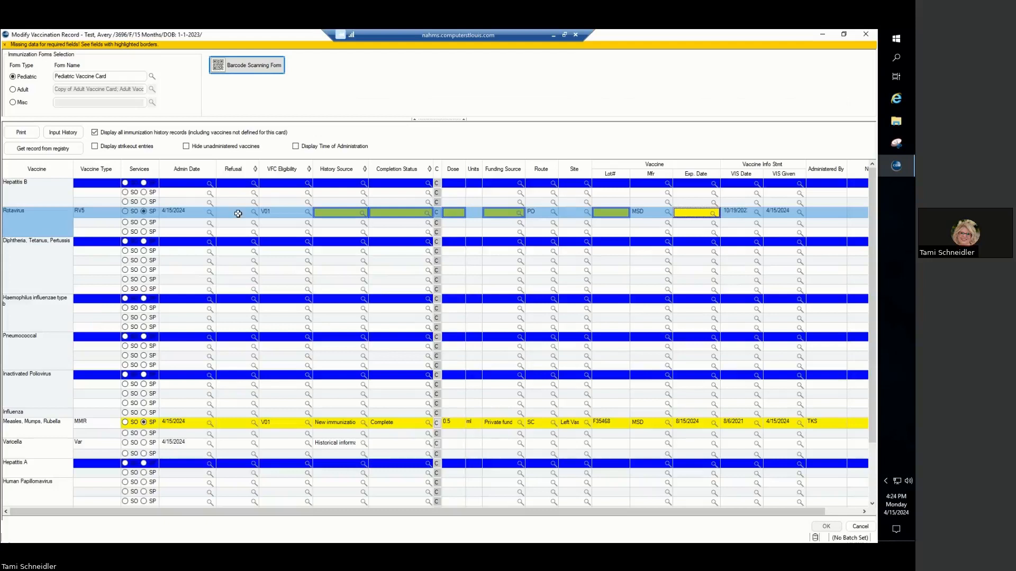
- Set the Rotavirus RV5 entry's history source to New immunization record and its completion status to Complete
{"action": "left_click", "coordinate": [363, 215]}
{"action": "left_click", "coordinate": [363, 214]}
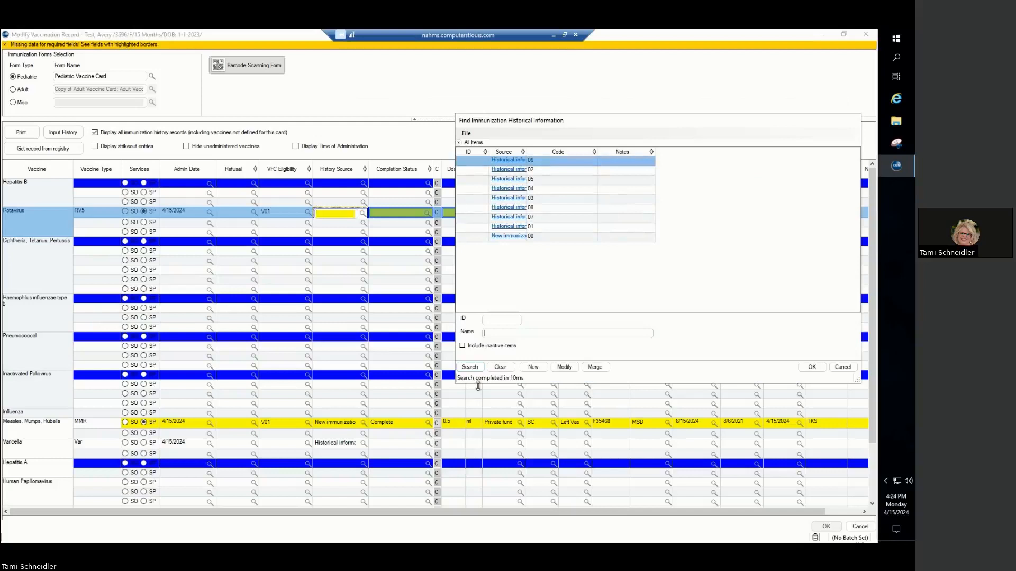
{"action": "left_click", "coordinate": [470, 367]}
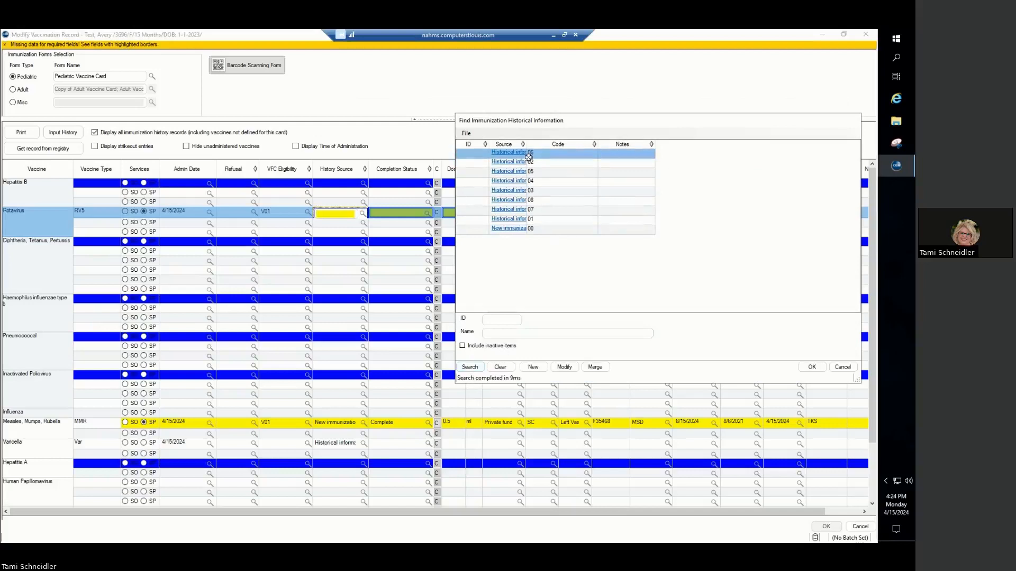
{"action": "left_click_drag", "start_coordinate": [526, 143], "coordinate": [616, 144]}
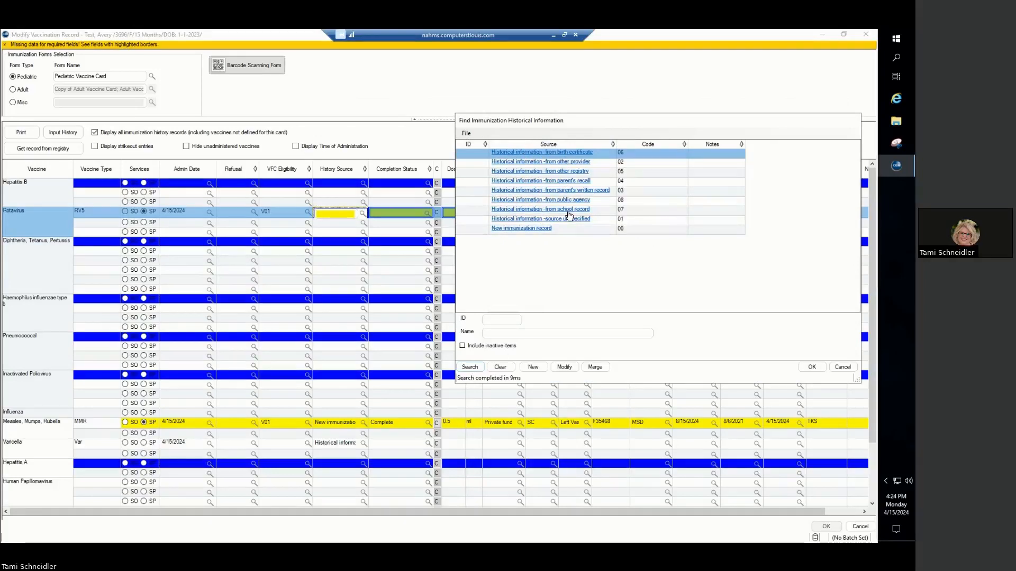
{"action": "left_click", "coordinate": [538, 229]}
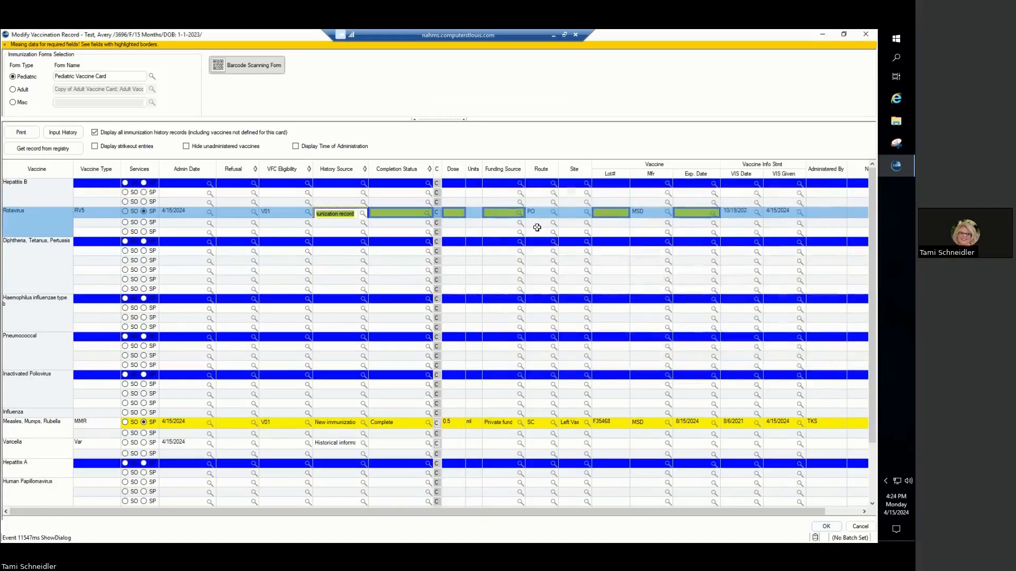
{"action": "left_click", "coordinate": [428, 214]}
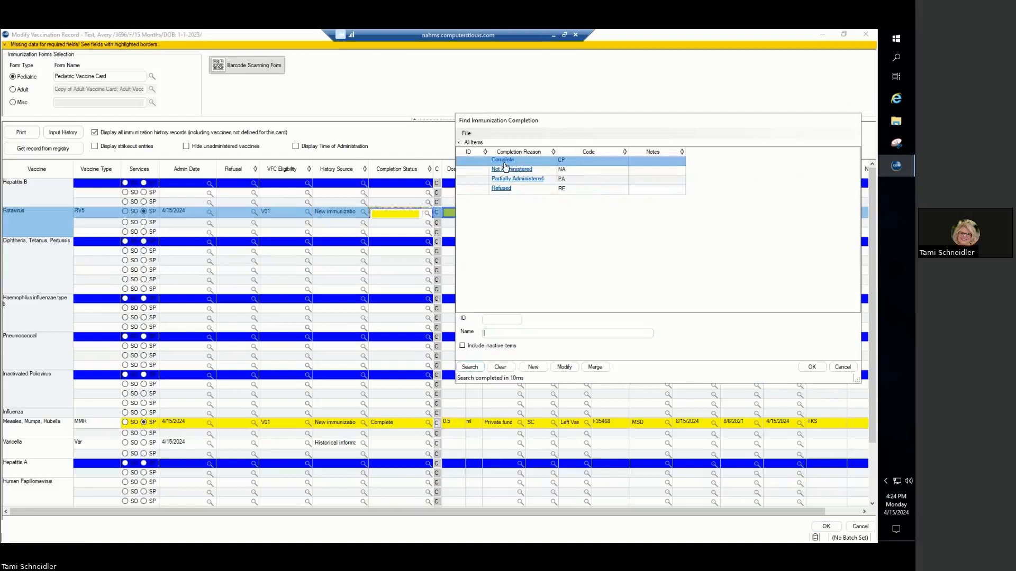
{"action": "double_click", "coordinate": [504, 161]}
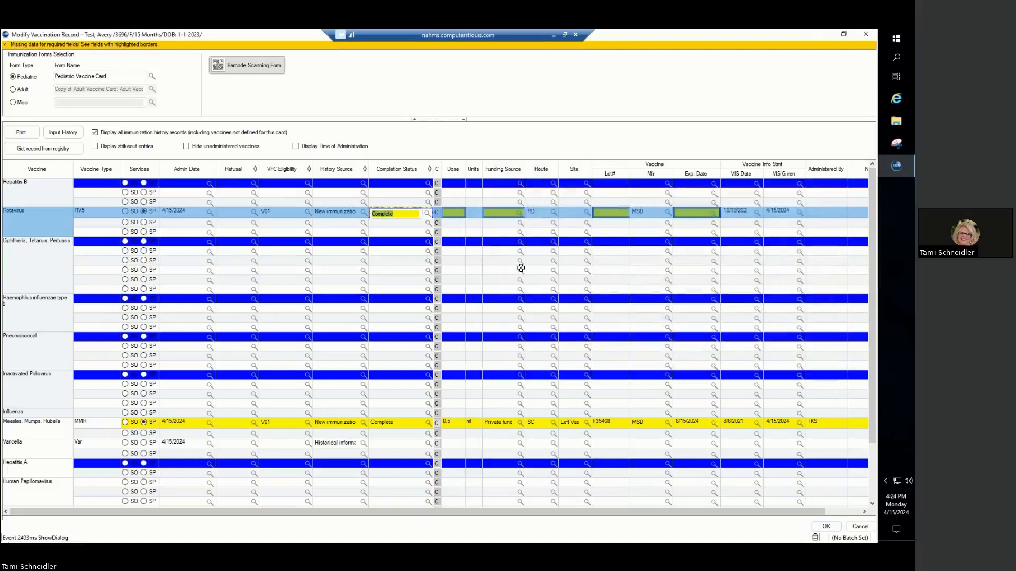
- Enter a dose of 20 cc for the Rotavirus RV5 entry and set its funding source to Private funds
{"action": "left_click", "coordinate": [461, 213]}
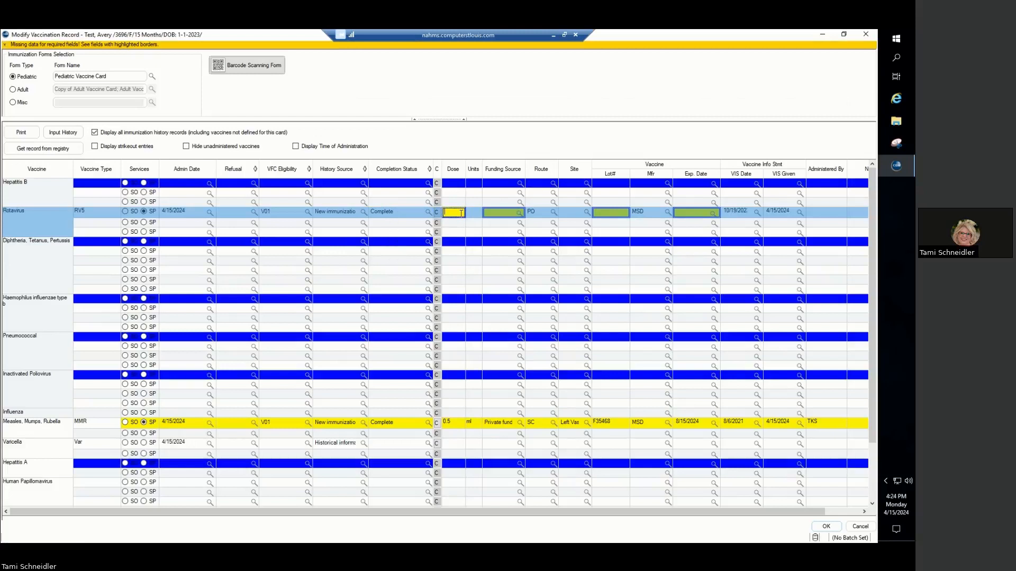
{"action": "type", "text": "20"}
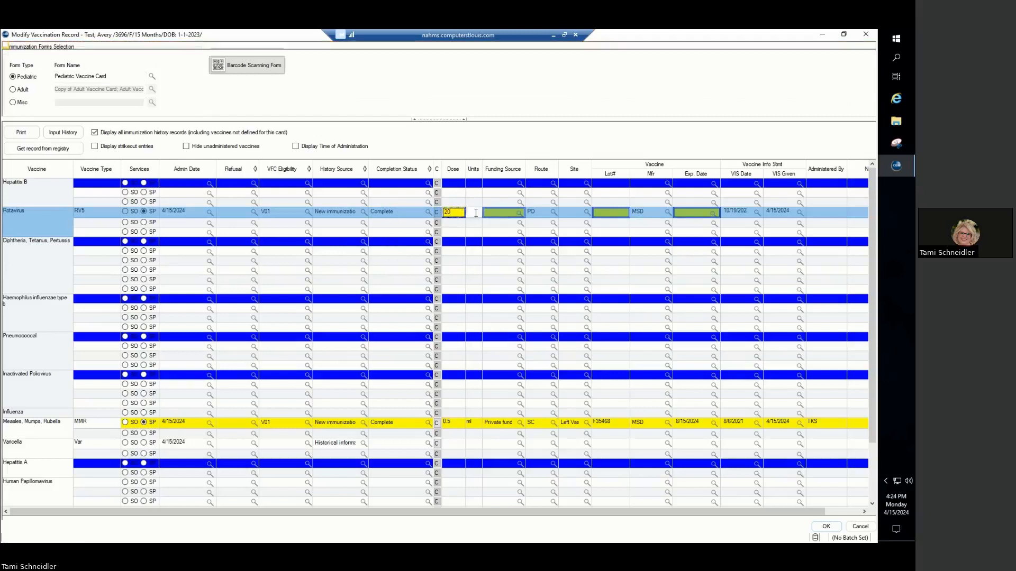
{"action": "key", "text": "Tab"}
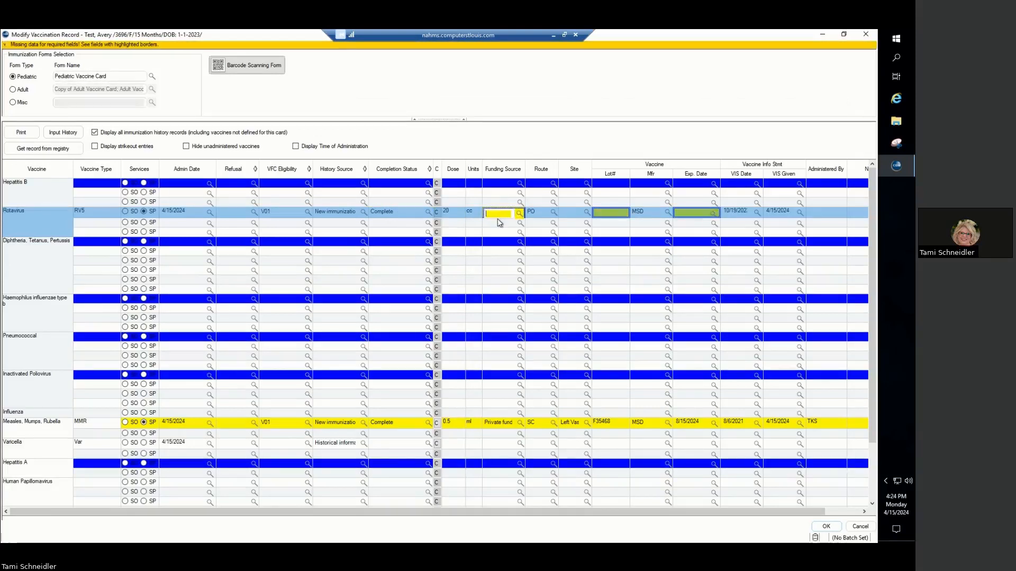
{"action": "left_click", "coordinate": [519, 214]}
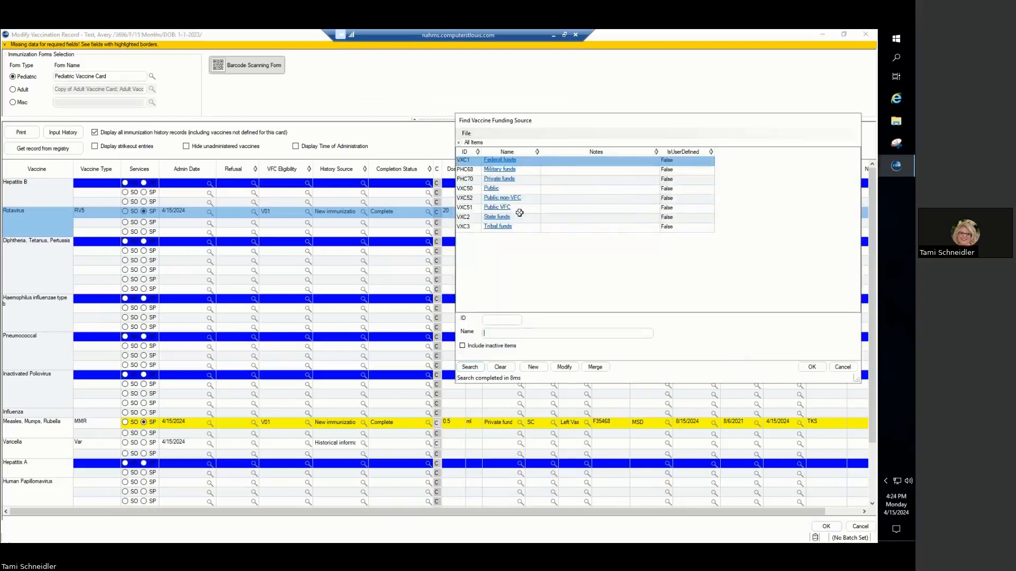
{"action": "left_click", "coordinate": [509, 179]}
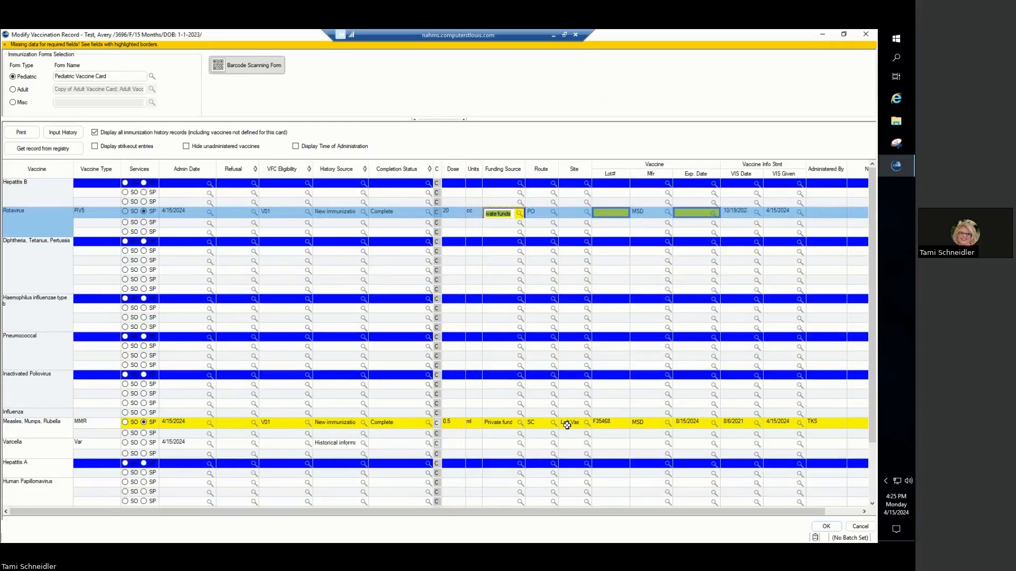
- Enter lot number D546 and expiration date 5/31/2024 for the Rotavirus RV5 vaccine
{"action": "left_click", "coordinate": [611, 213]}
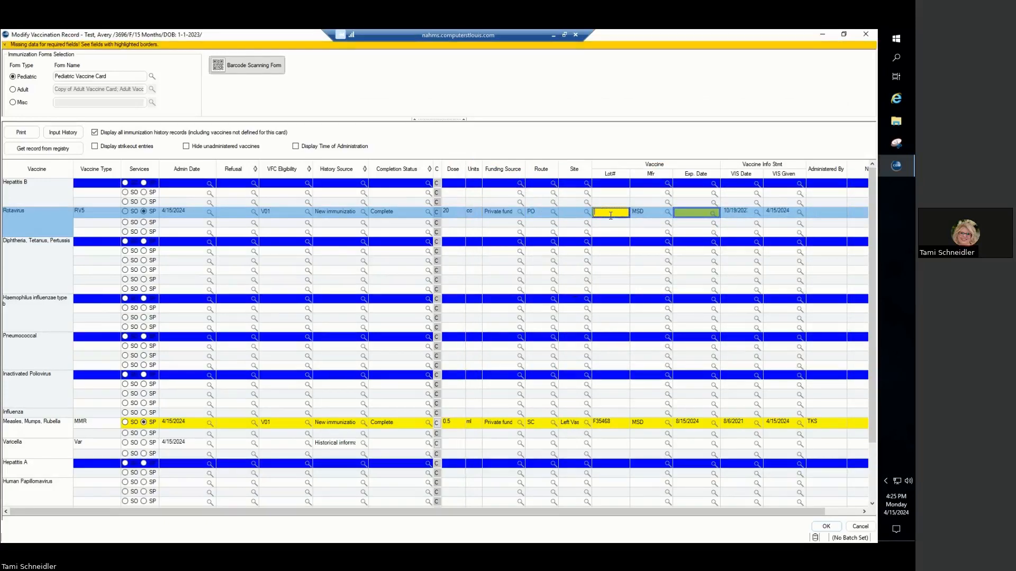
{"action": "type", "text": "D546"}
{"action": "left_click", "coordinate": [713, 214]}
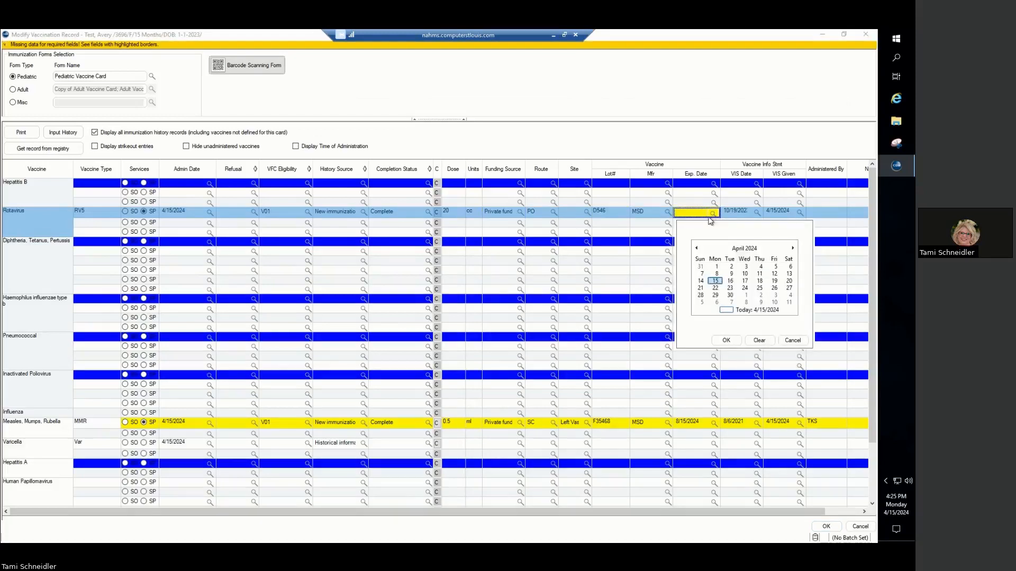
{"action": "left_click", "coordinate": [793, 248]}
{"action": "left_click", "coordinate": [774, 295]}
{"action": "left_click", "coordinate": [723, 340]}
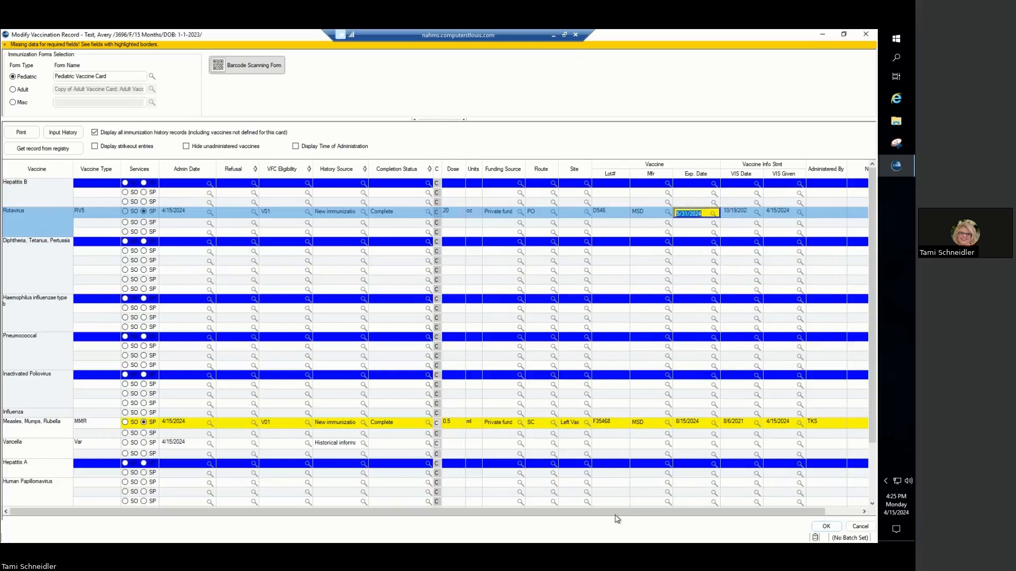
- Enter the administering staff member's initials for the Rotavirus RV5 entry
{"action": "left_click_drag", "start_coordinate": [615, 516], "coordinate": [651, 515]}
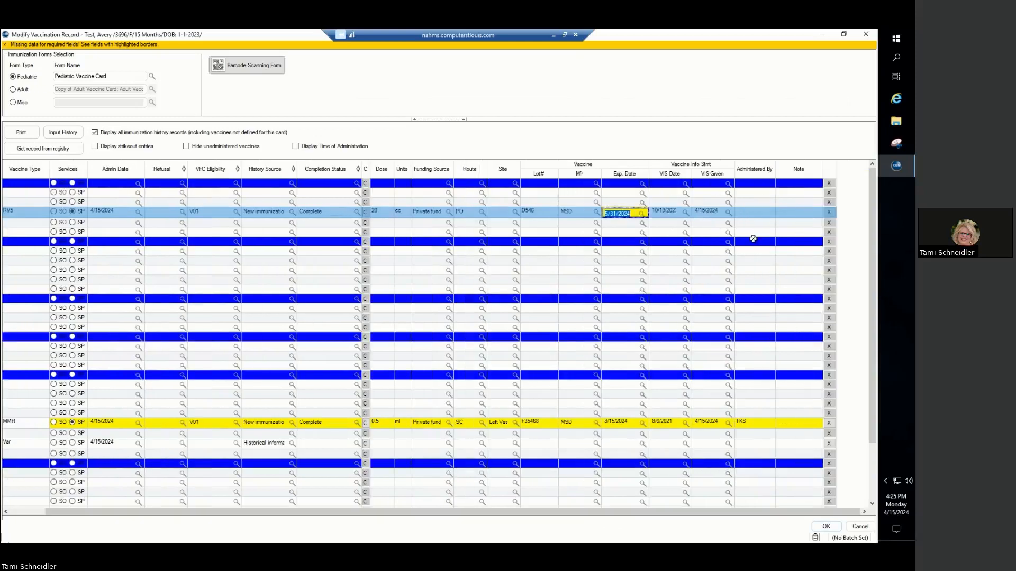
{"action": "left_click", "coordinate": [744, 212]}
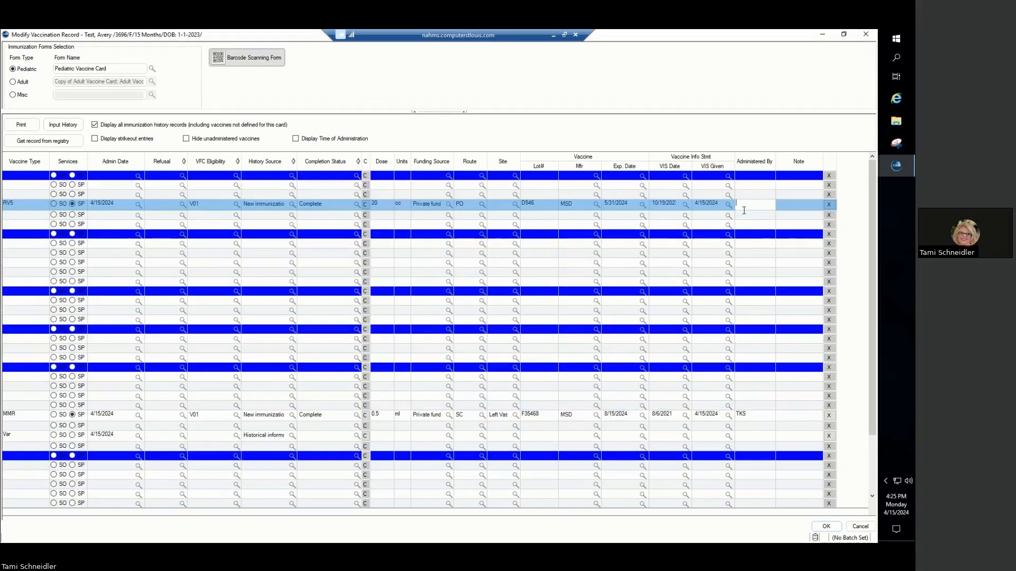
{"action": "type", "text": "TKS"}
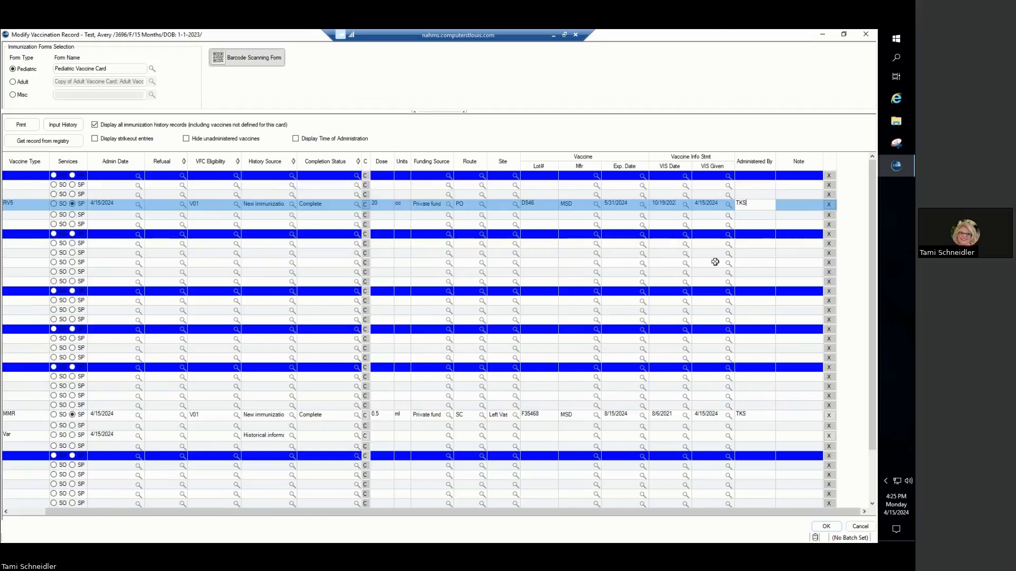
- Start a vaccine history entry from the vaccination record and set its type of vaccine to Hib
{"action": "left_click_drag", "start_coordinate": [557, 514], "coordinate": [382, 503]}
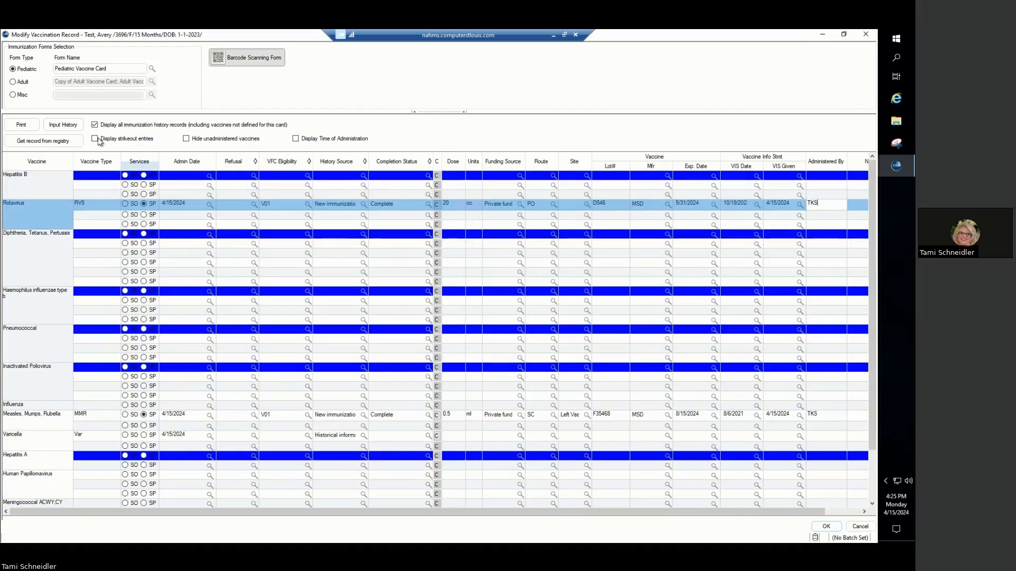
{"action": "left_click", "coordinate": [72, 127]}
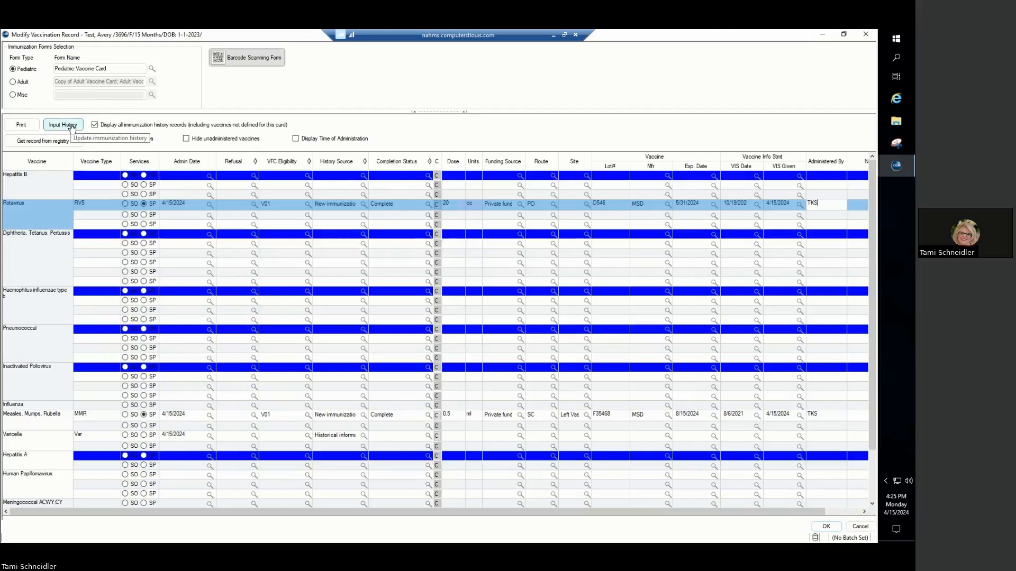
{"action": "left_click", "coordinate": [73, 127]}
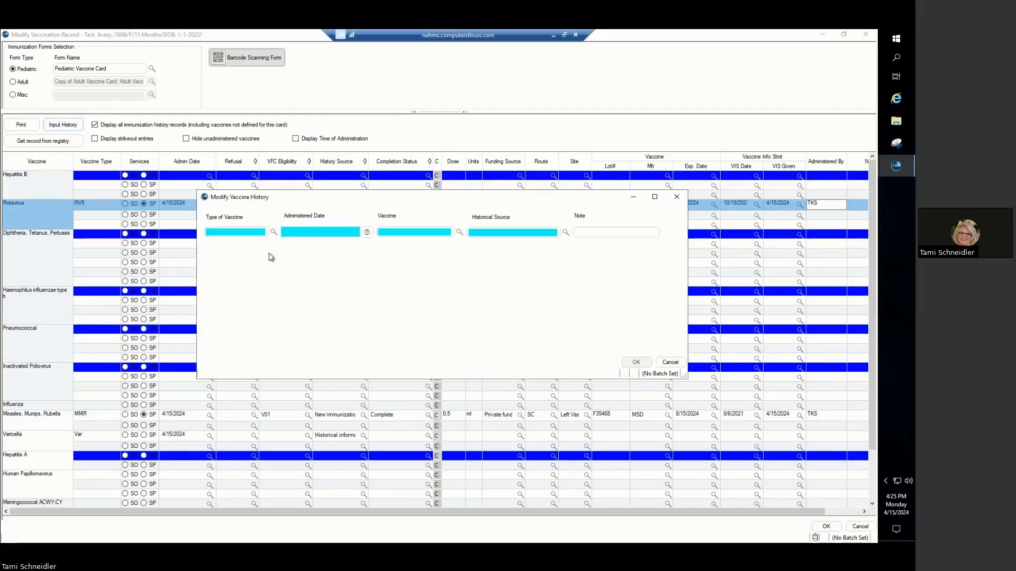
{"action": "left_click", "coordinate": [274, 233]}
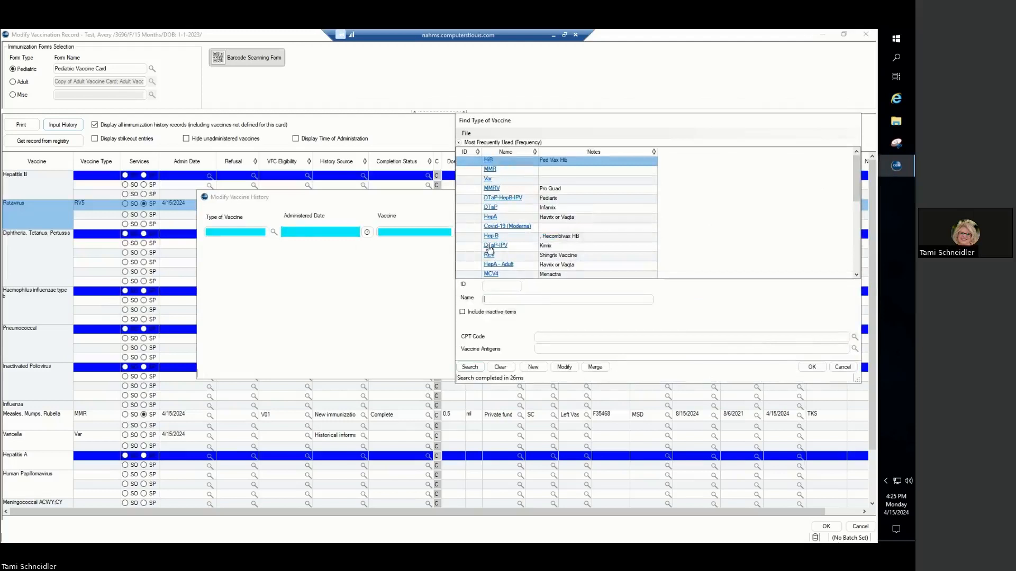
{"action": "scroll", "coordinate": [510, 256], "scroll_direction": "down", "scroll_amount": 3}
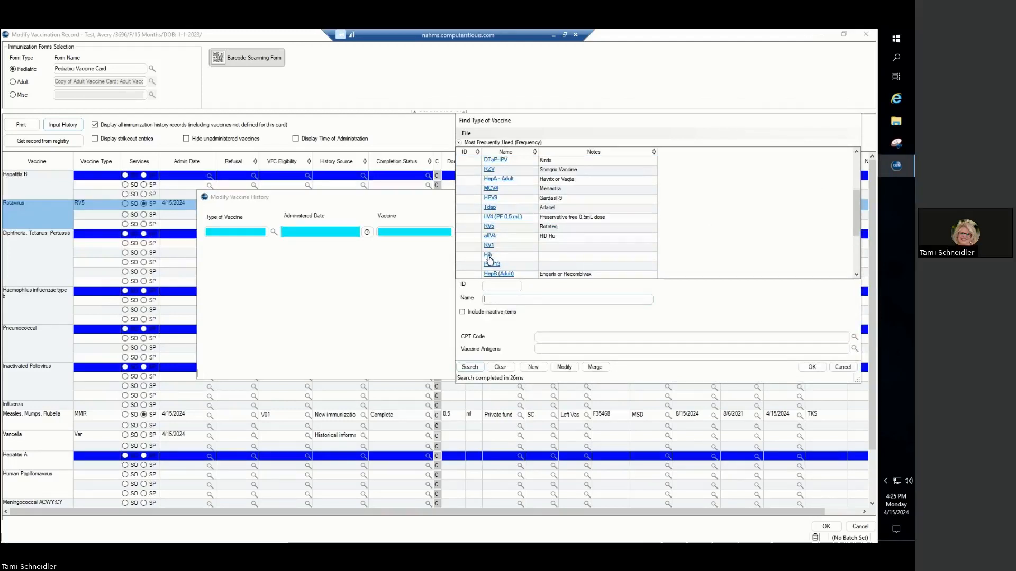
{"action": "left_click", "coordinate": [488, 256]}
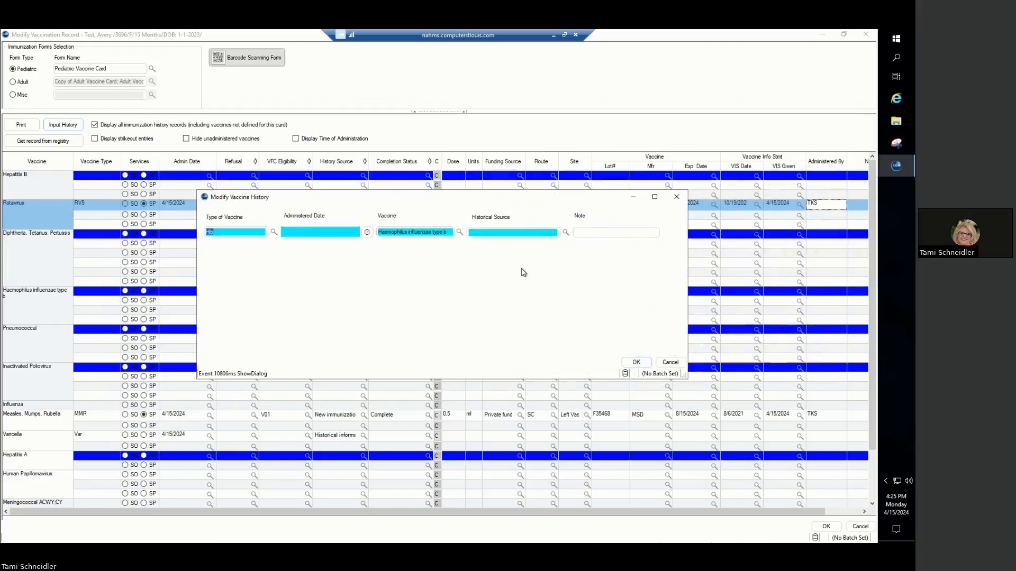
- Try to set the Hib history entry's administered date to 04022024
{"action": "left_click", "coordinate": [367, 232]}
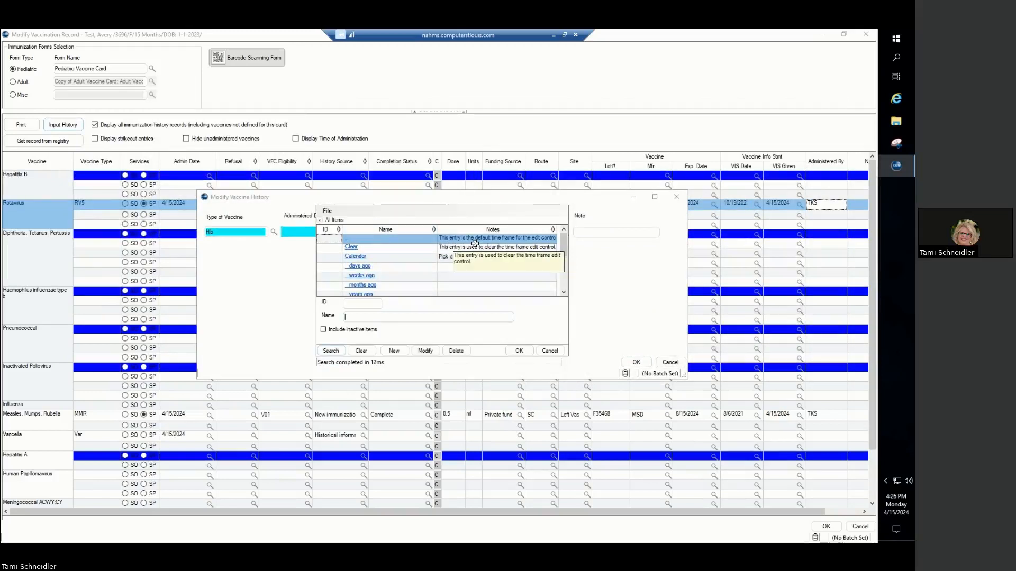
{"action": "left_click", "coordinate": [353, 239]}
{"action": "left_click", "coordinate": [519, 351]}
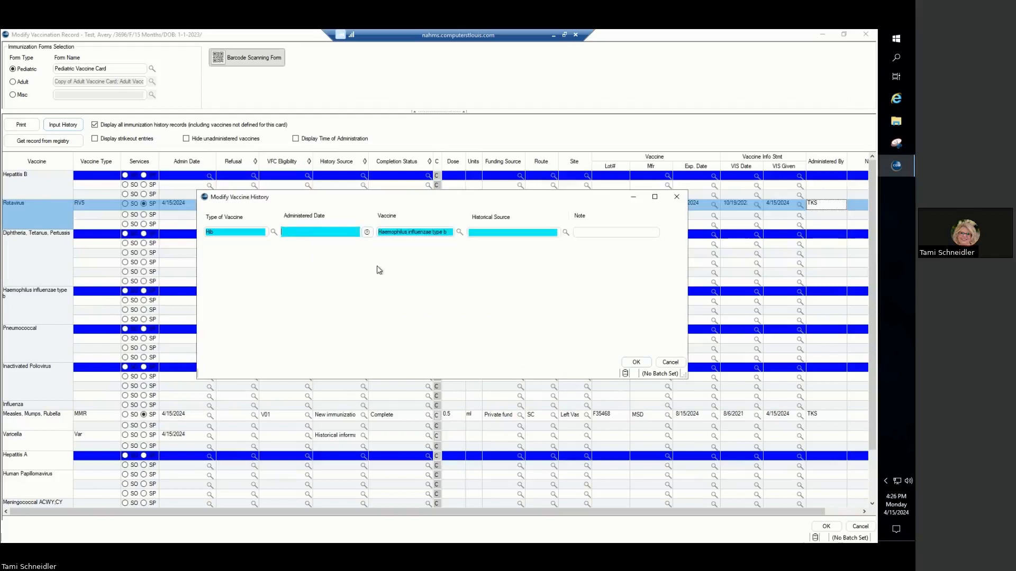
{"action": "left_click", "coordinate": [328, 237]}
{"action": "type", "text": "04022024"}
{"action": "key", "text": "Tab"}
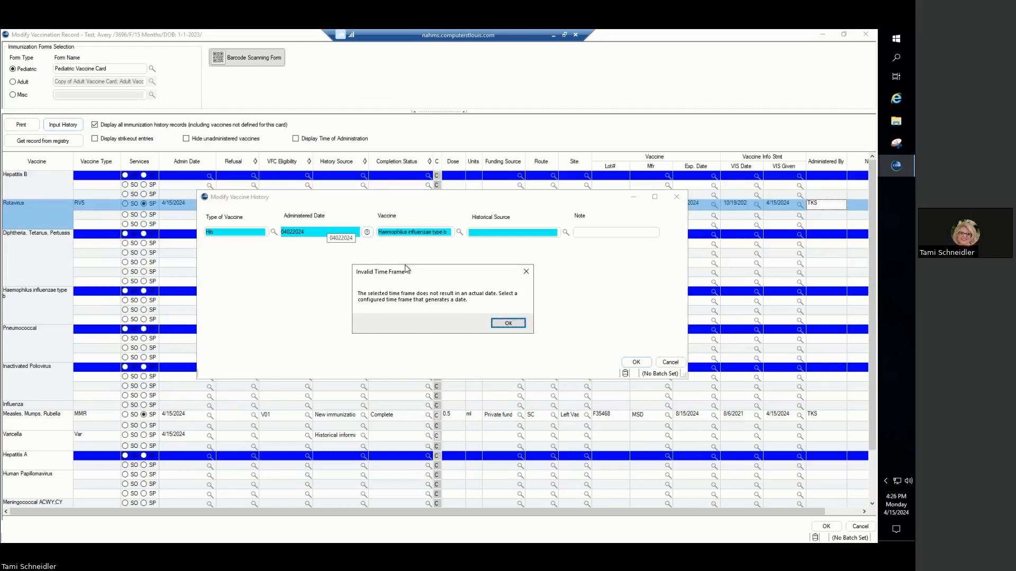
{"action": "left_click", "coordinate": [505, 324]}
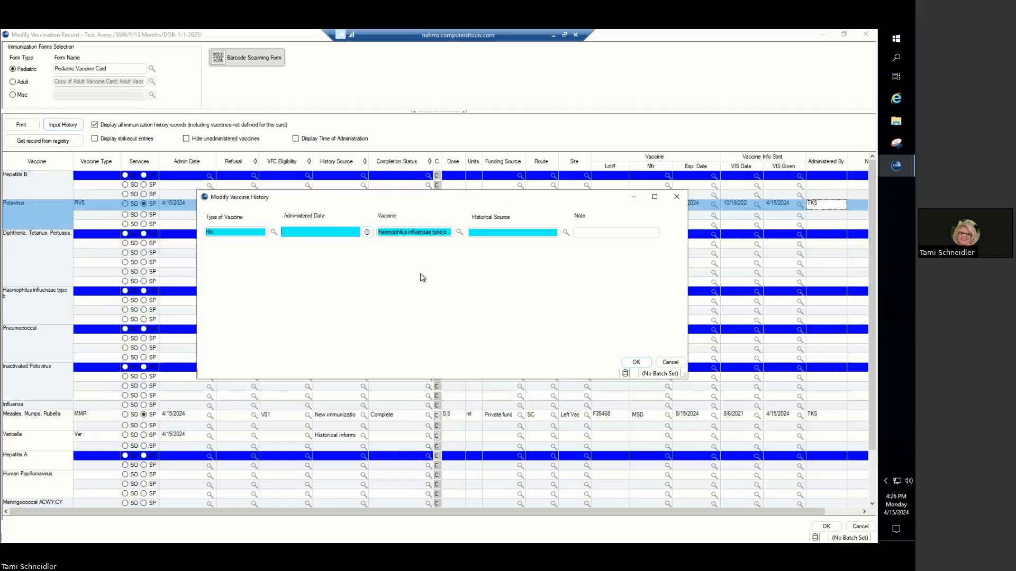
- Examine the available time frame options for the Hib history entry's administered date
{"action": "left_click", "coordinate": [366, 232]}
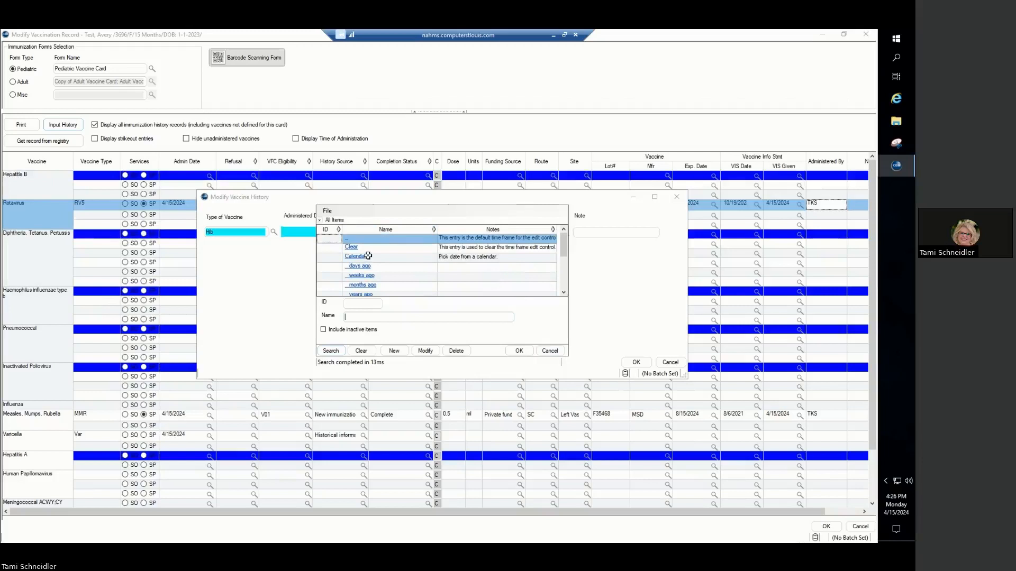
{"action": "scroll", "coordinate": [369, 256], "scroll_direction": "down", "scroll_amount": 2}
{"action": "scroll", "coordinate": [368, 256], "scroll_direction": "down", "scroll_amount": 1}
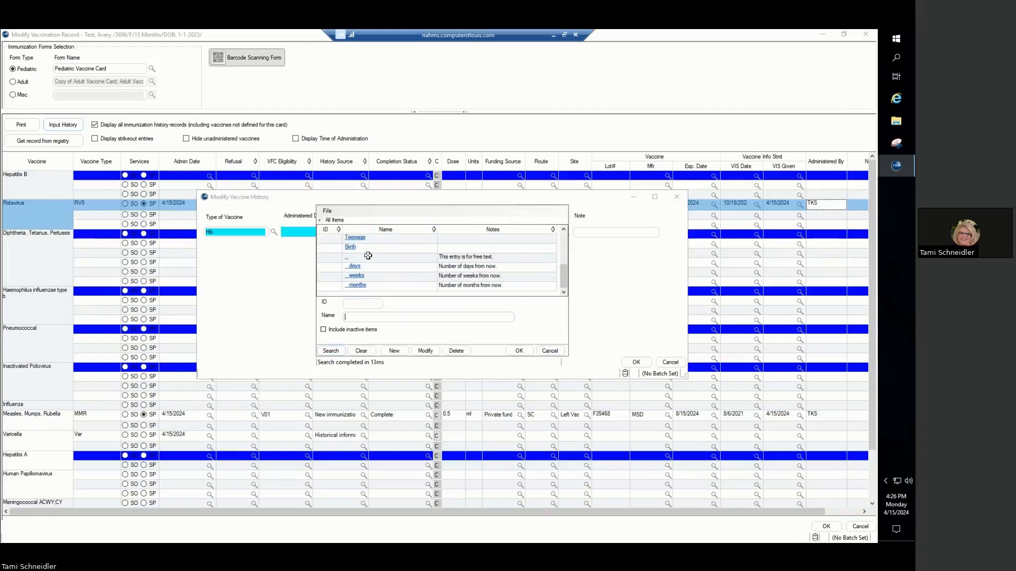
{"action": "scroll", "coordinate": [369, 256], "scroll_direction": "up", "scroll_amount": 3}
{"action": "scroll", "coordinate": [368, 257], "scroll_direction": "down", "scroll_amount": 3}
{"action": "scroll", "coordinate": [375, 256], "scroll_direction": "up", "scroll_amount": 3}
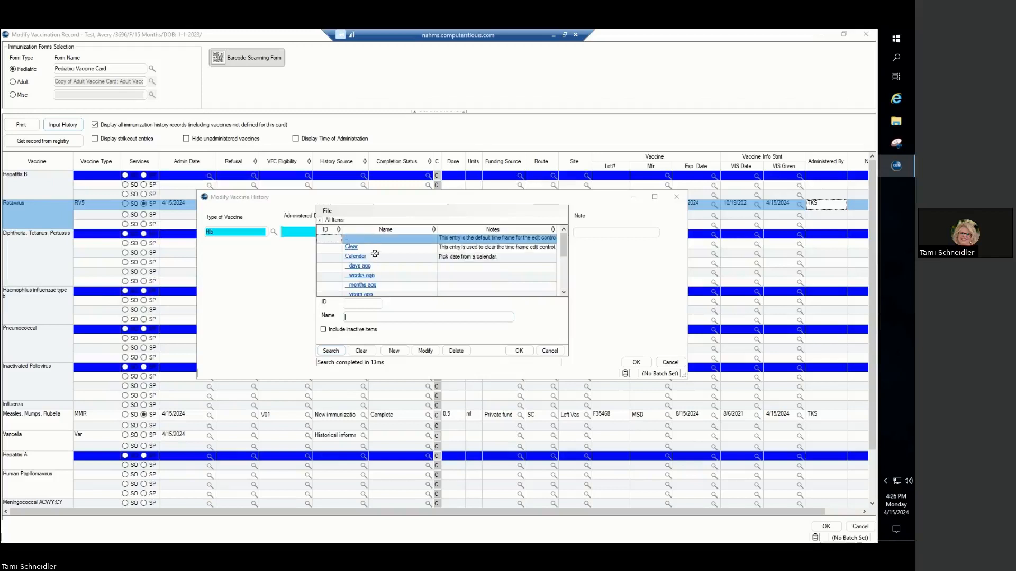
{"action": "left_click", "coordinate": [519, 351]}
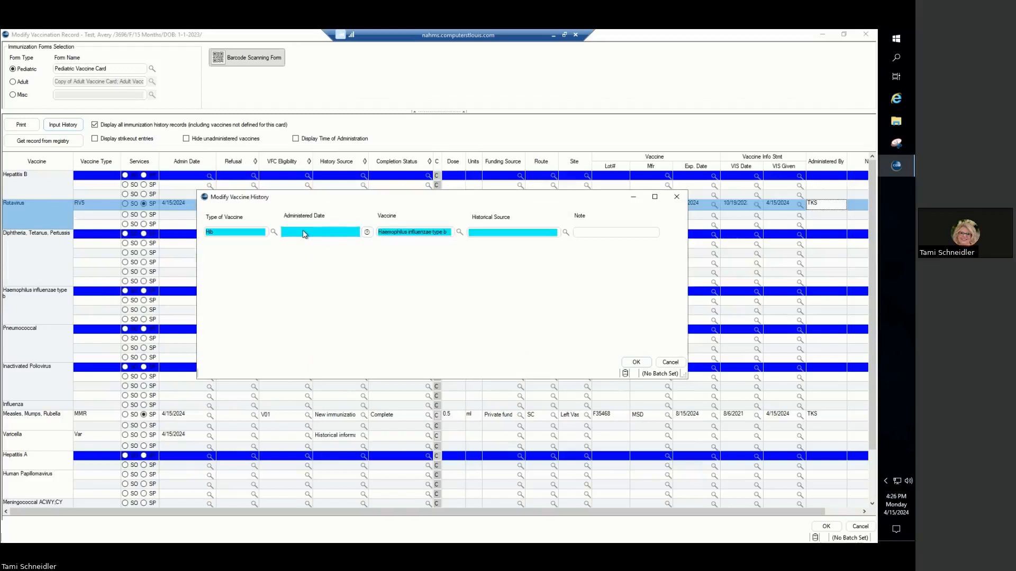
- Set the Hib history entry's administered date to 4/2/2024 using the Calendar time frame
{"action": "left_click", "coordinate": [366, 232]}
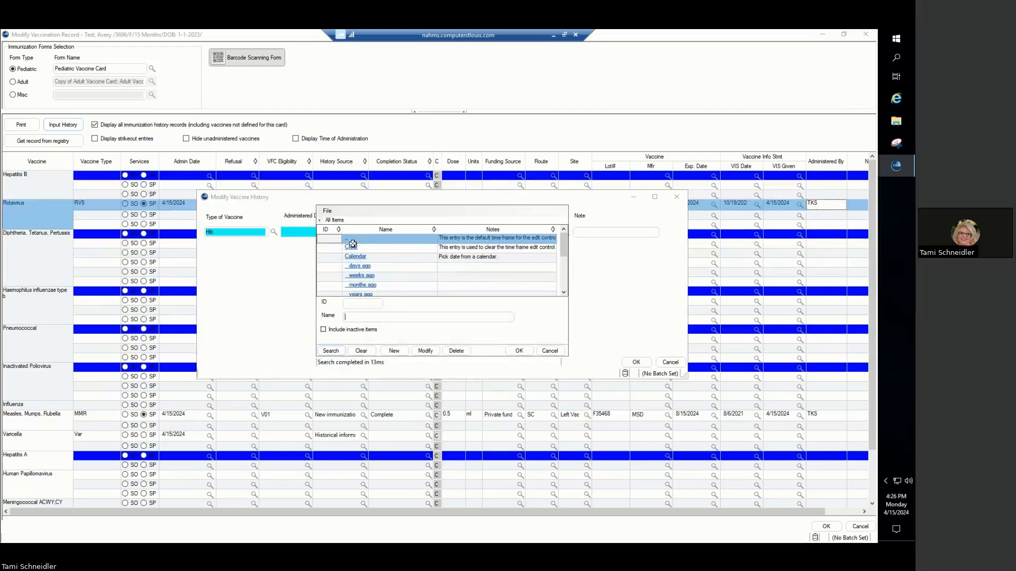
{"action": "double_click", "coordinate": [353, 257]}
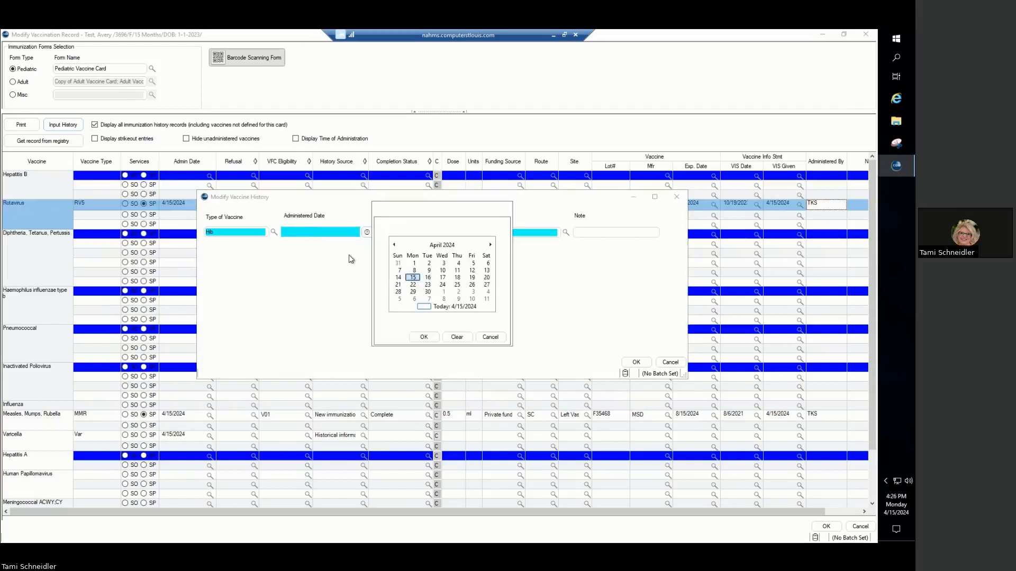
{"action": "left_click", "coordinate": [429, 266]}
{"action": "left_click", "coordinate": [423, 338]}
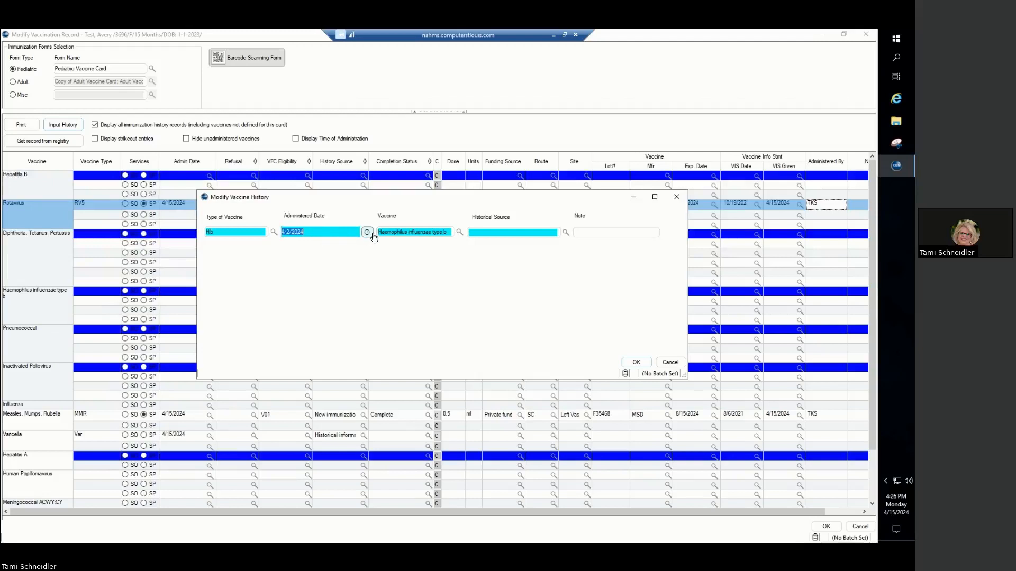
- Set the Hib history entry's historical source to "Historical information -from other provider" and save the vaccine history
{"action": "left_click", "coordinate": [565, 235]}
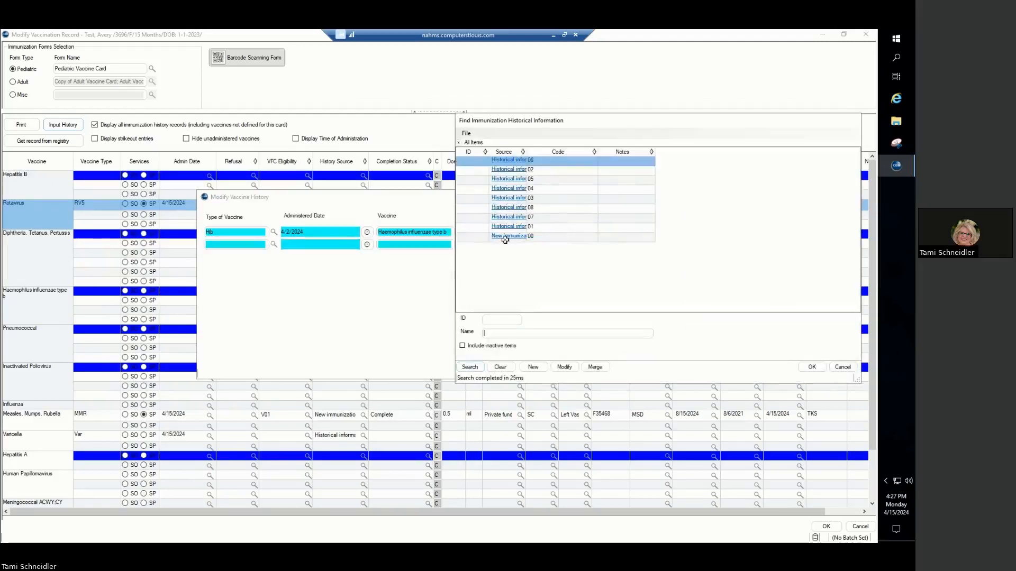
{"action": "left_click", "coordinate": [506, 237]}
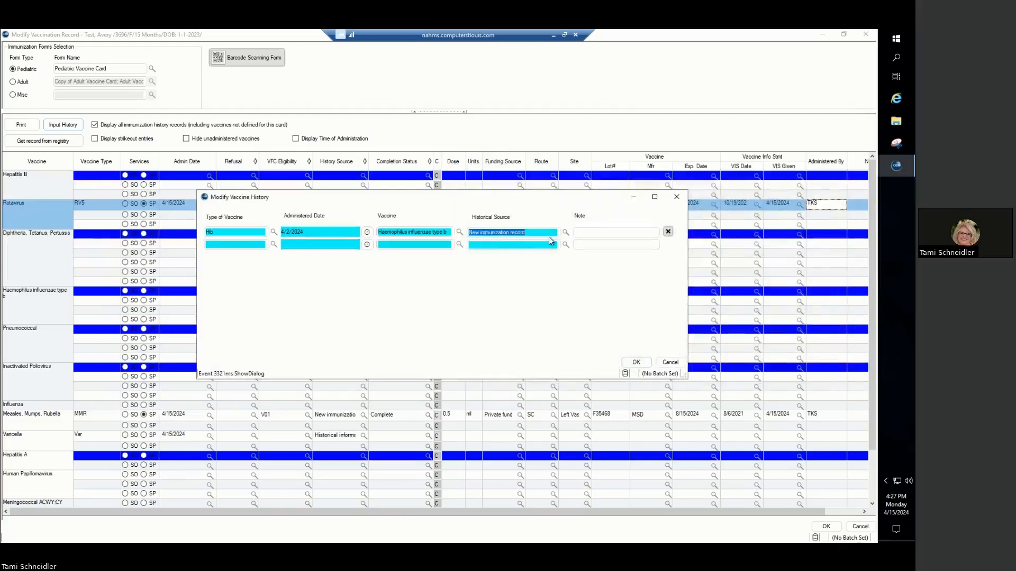
{"action": "left_click", "coordinate": [566, 232]}
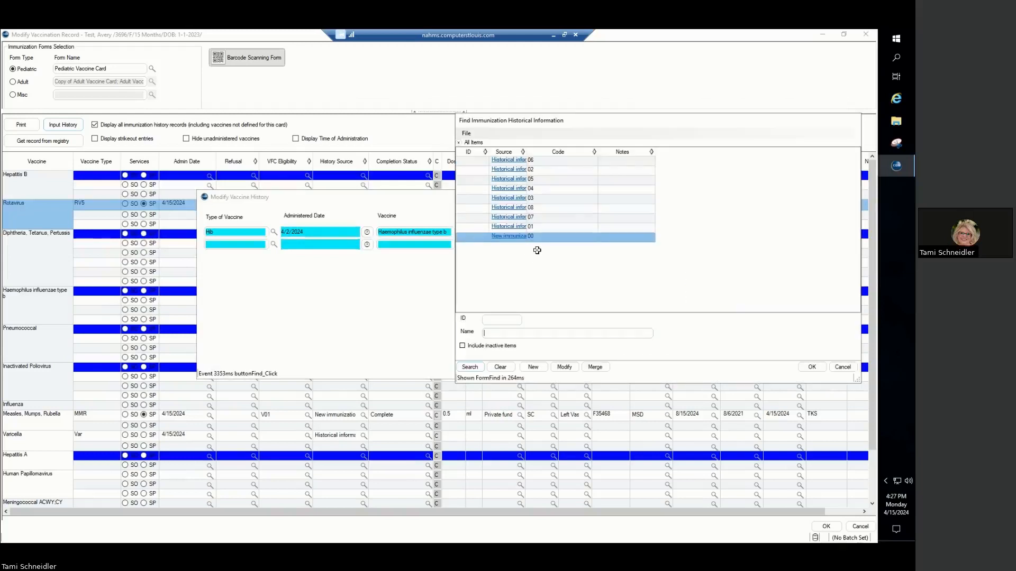
{"action": "double_click", "coordinate": [527, 152]}
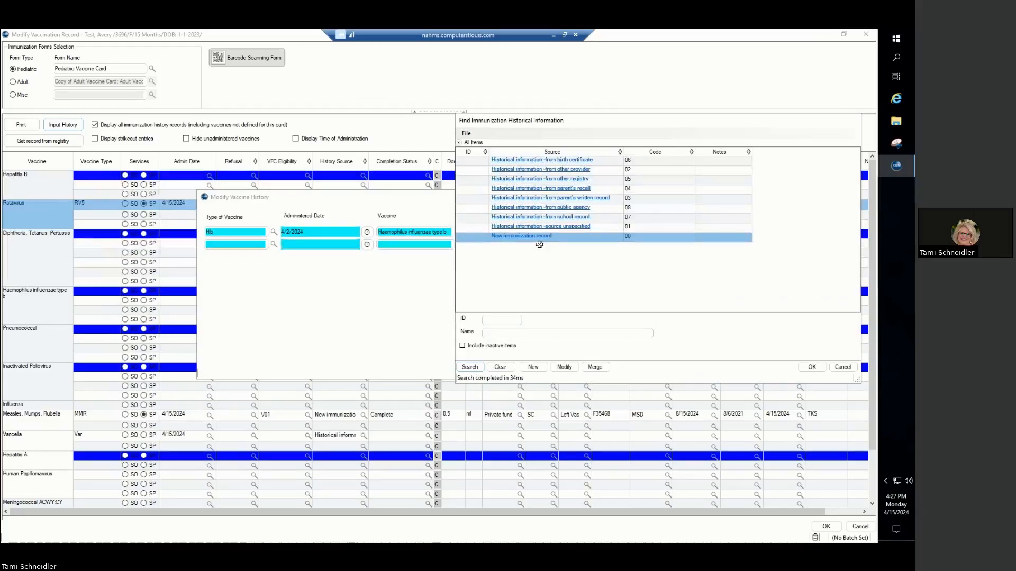
{"action": "double_click", "coordinate": [563, 173]}
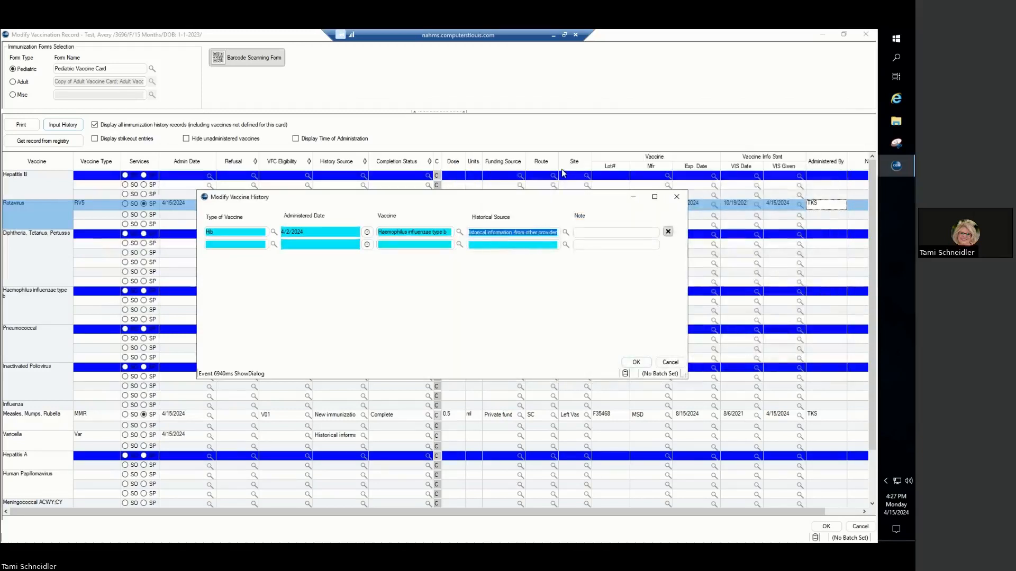
{"action": "left_click", "coordinate": [636, 362]}
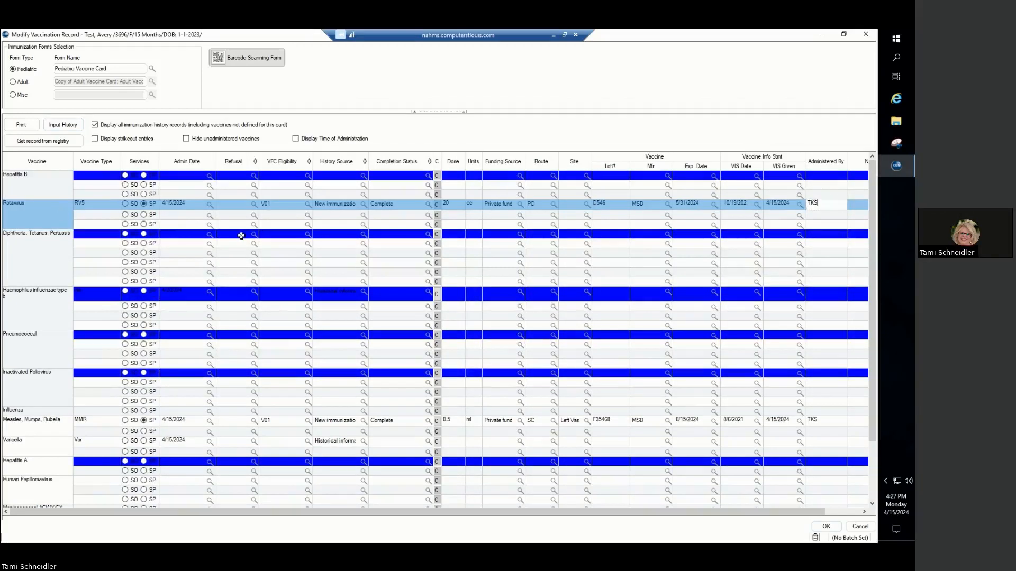
- Review the entries on the pediatric vaccine card and save the modified vaccination record
{"action": "scroll", "coordinate": [275, 315], "scroll_direction": "down", "scroll_amount": 1}
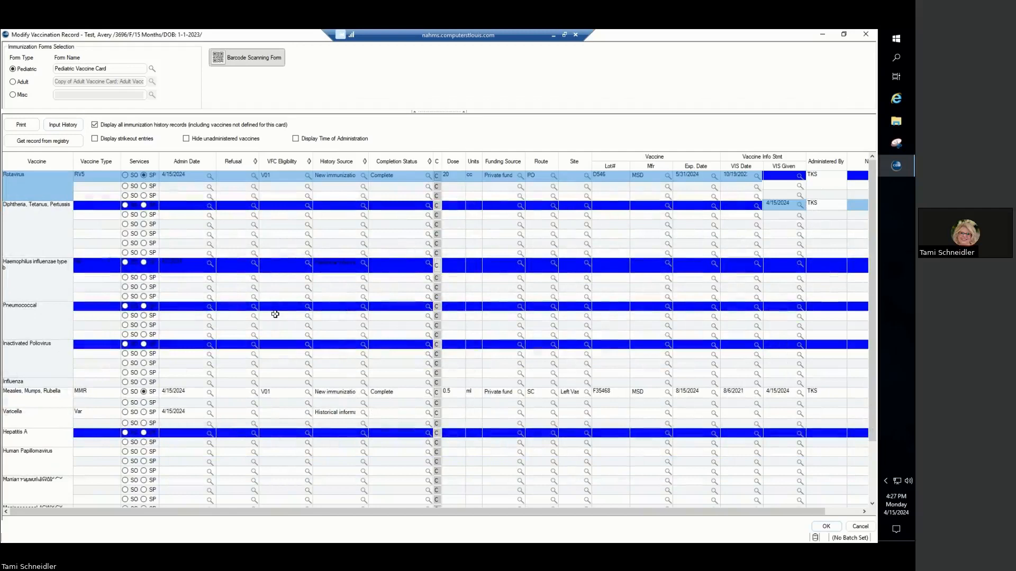
{"action": "scroll", "coordinate": [230, 292], "scroll_direction": "down", "scroll_amount": 1}
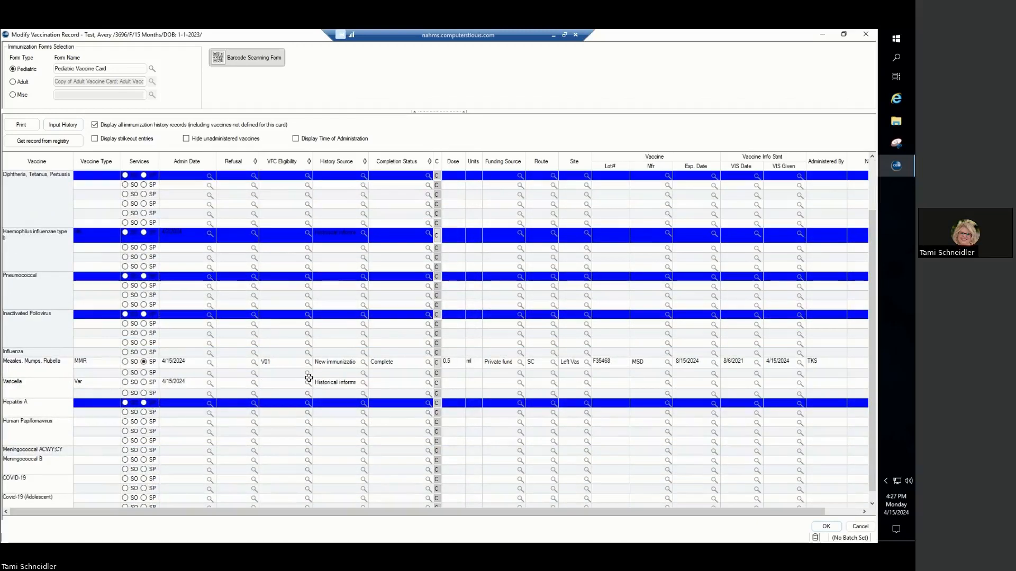
{"action": "scroll", "coordinate": [186, 318], "scroll_direction": "up", "scroll_amount": 1}
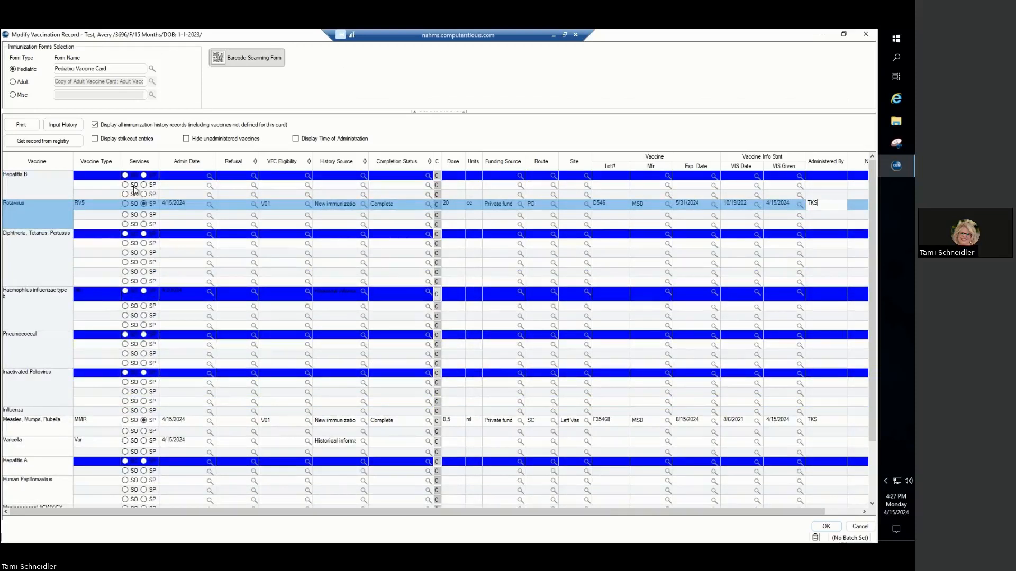
{"action": "left_click", "coordinate": [59, 143]}
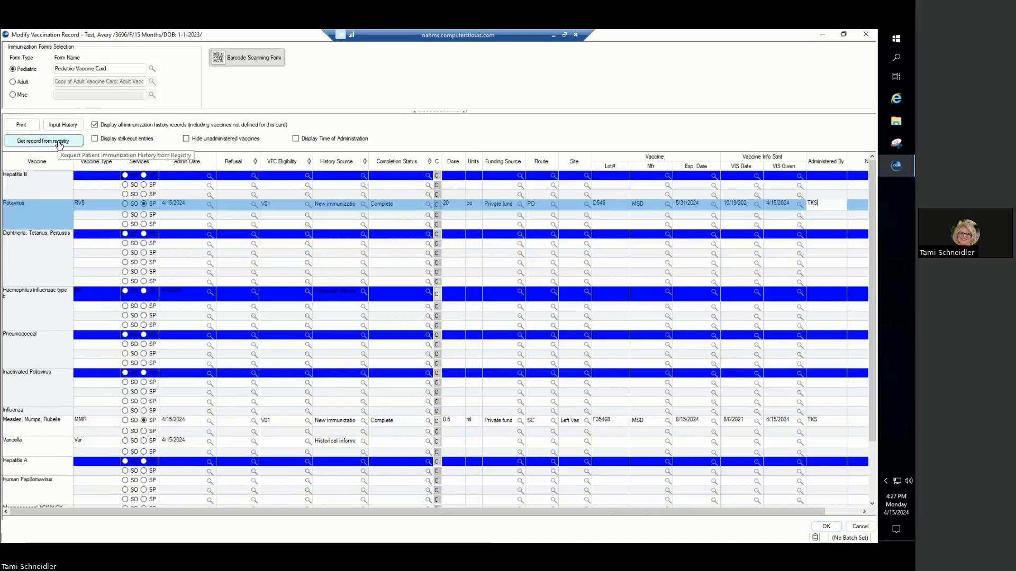
{"action": "left_click", "coordinate": [826, 526]}
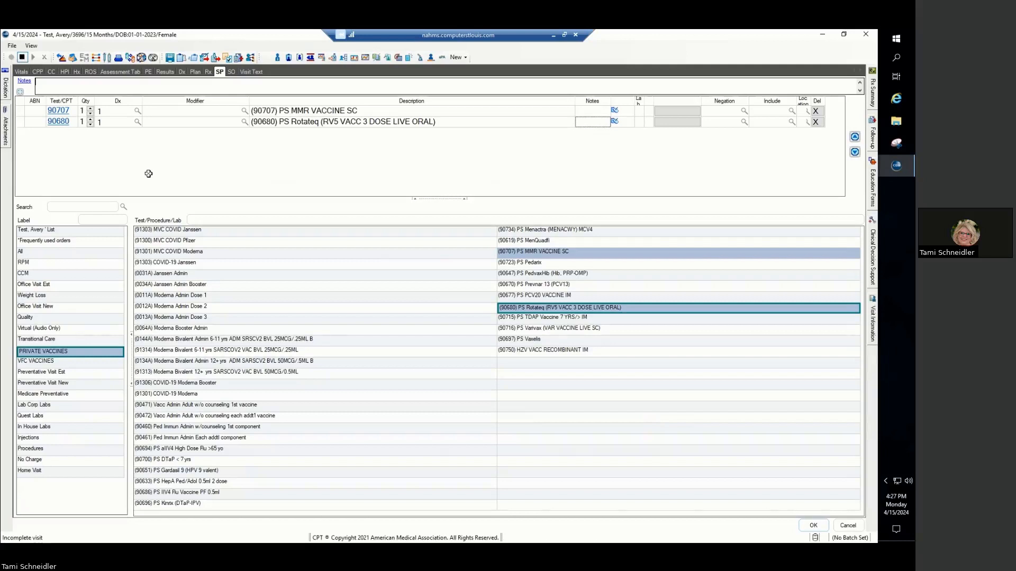
- Open the Immunization History in the visit's history section and submit the visit note
{"action": "left_click", "coordinate": [77, 72]}
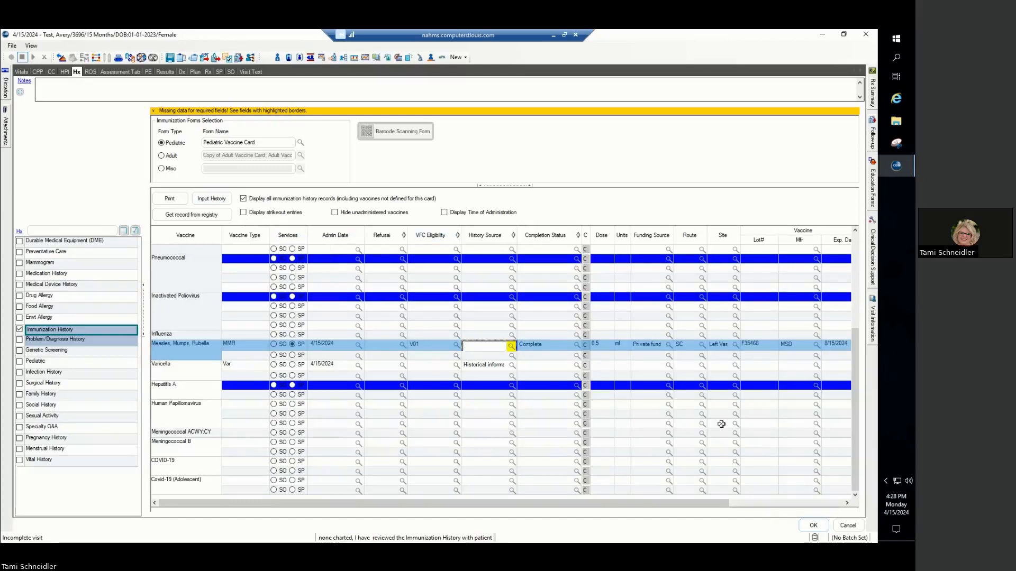
{"action": "left_click", "coordinate": [813, 526]}
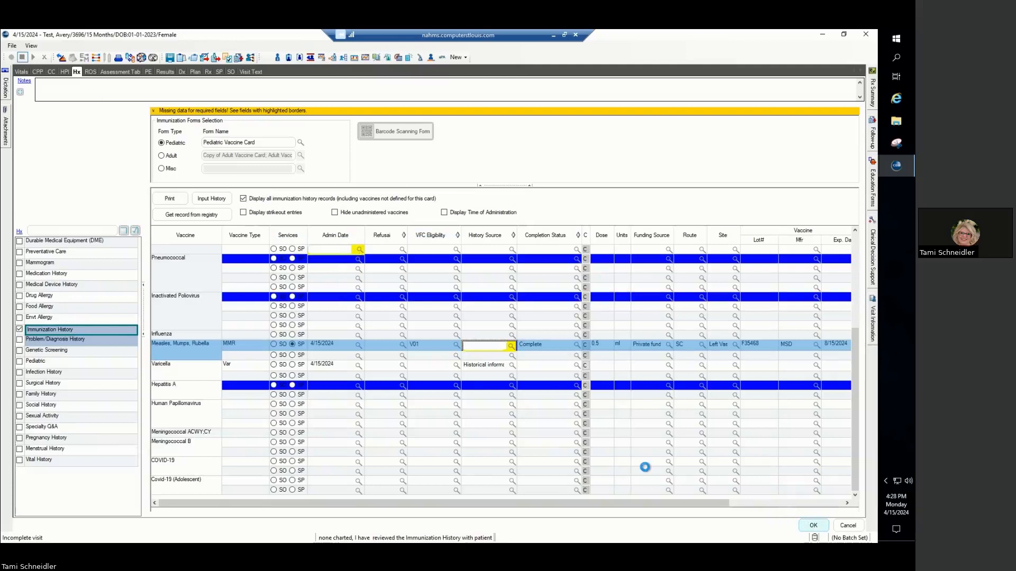